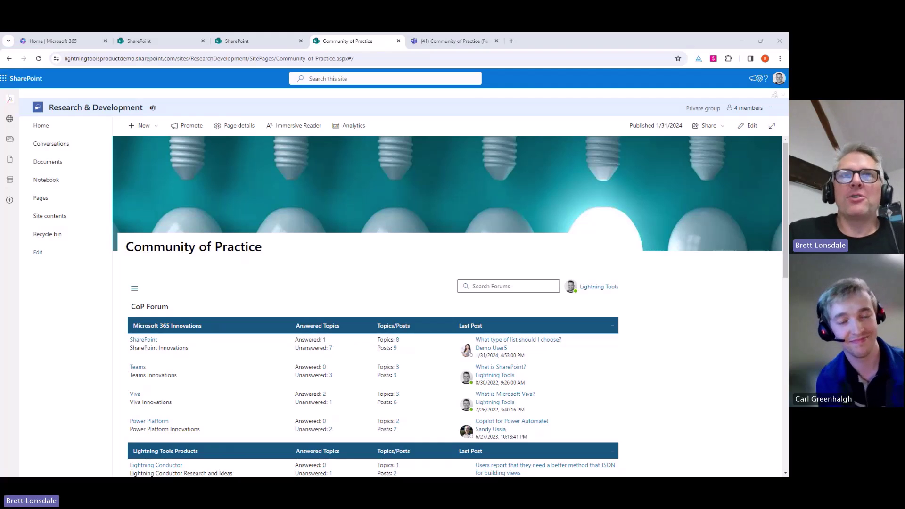
- Scroll the CoP Forum overview to review the Microsoft 365 Innovations and Lightning Tools Products categories
scroll(419, 279, down, 3)
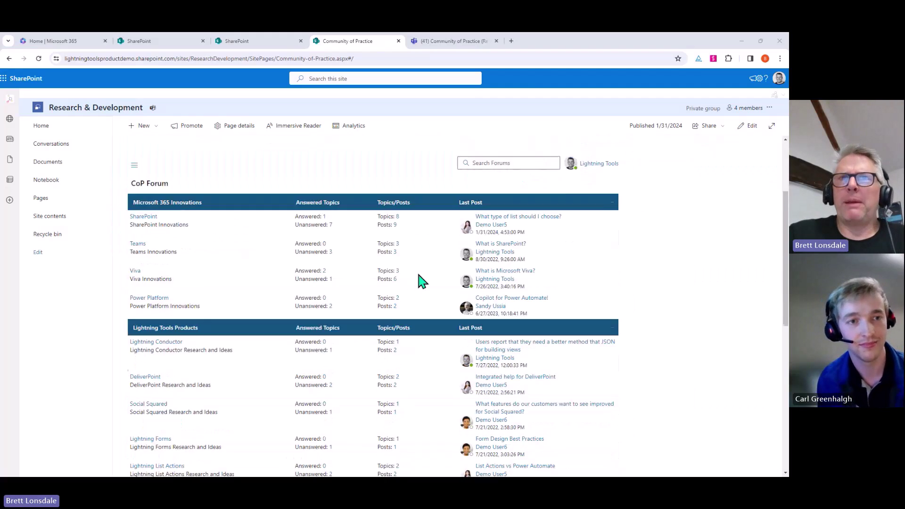
scroll(419, 279, up, 1)
scroll(419, 279, down, 2)
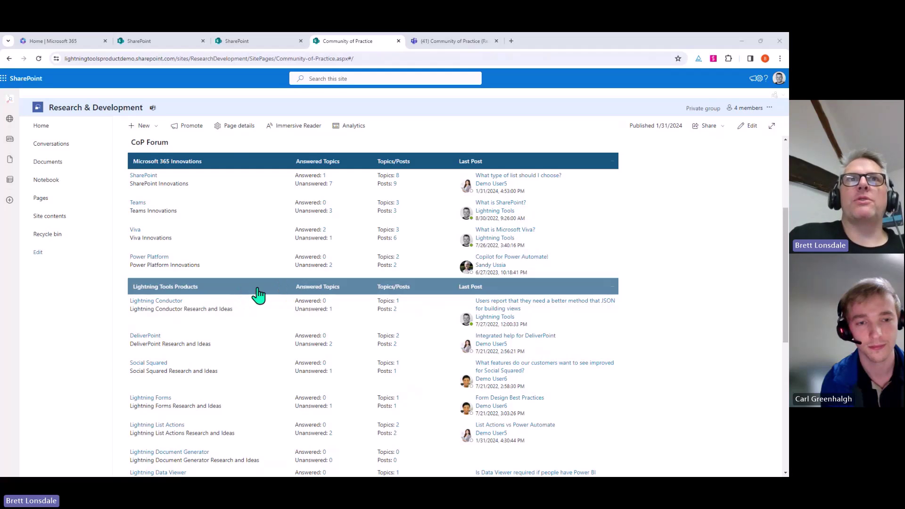
scroll(259, 297, up, 4)
scroll(623, 309, down, 3)
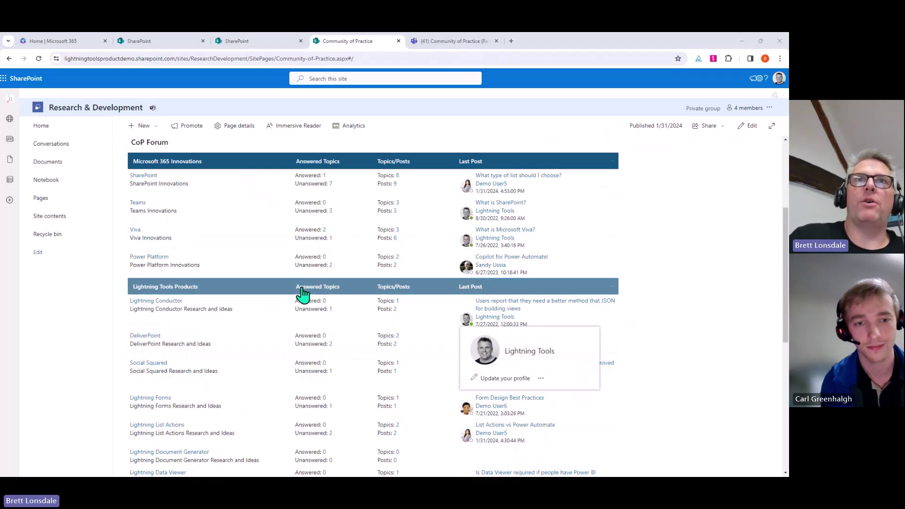
scroll(702, 270, up, 2)
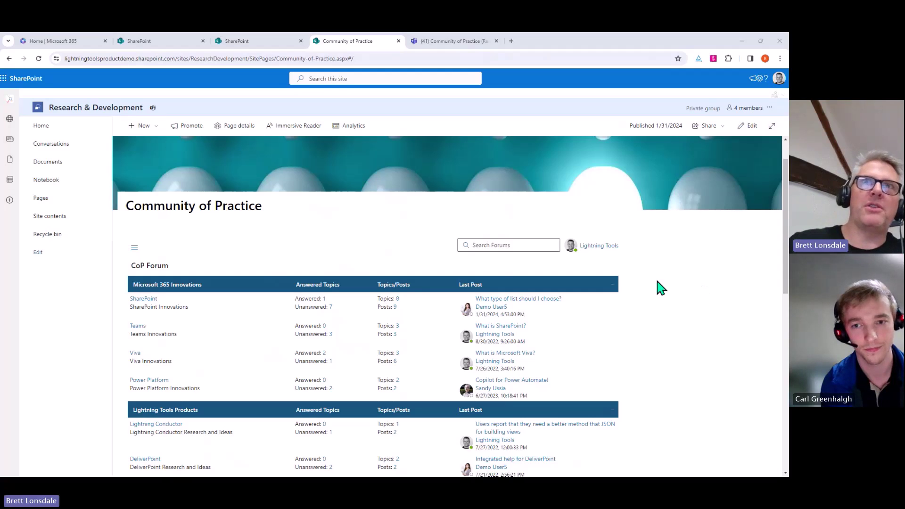
scroll(658, 283, down, 2)
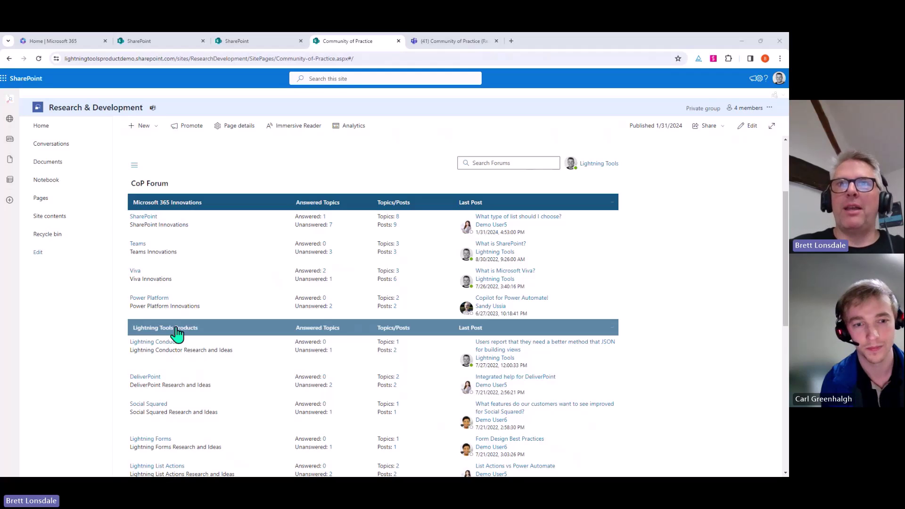
scroll(176, 334, up, 3)
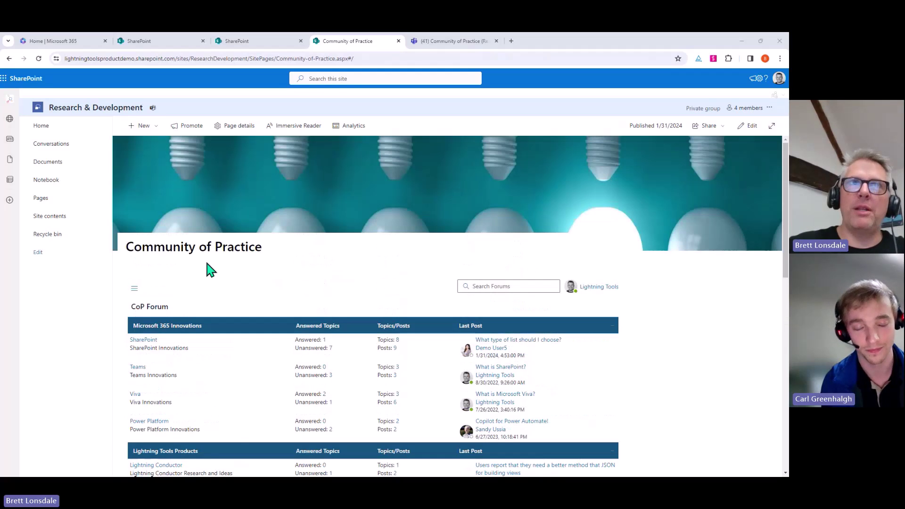
scroll(325, 263, down, 3)
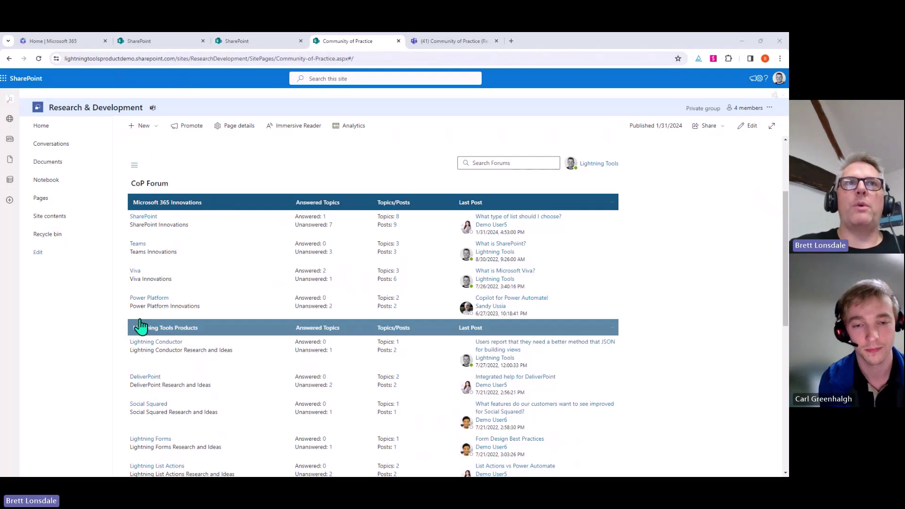
- Open the Viva forum and start a blank new topic there
click(135, 271)
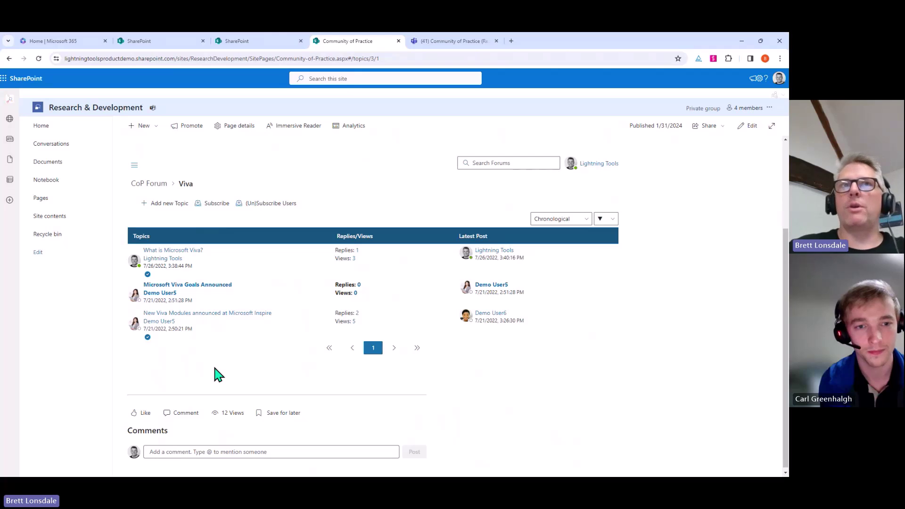
click(160, 206)
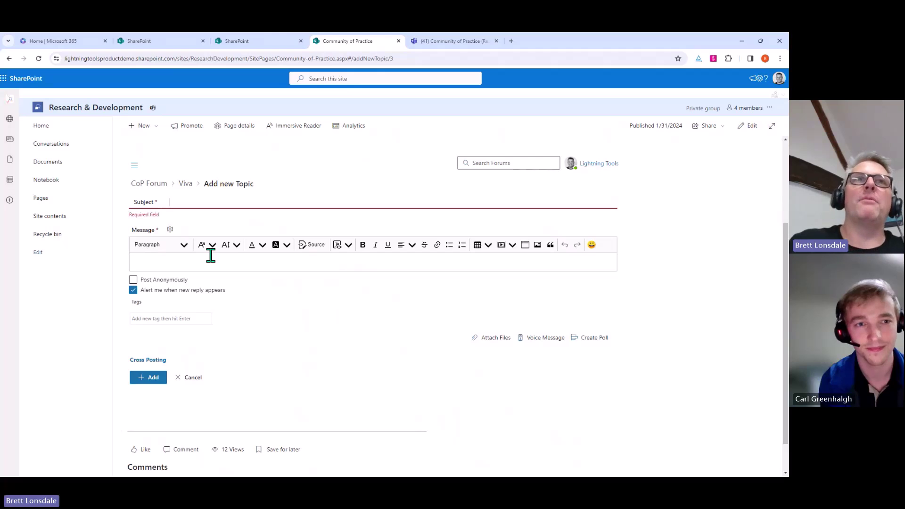
- Restart the new Viva topic and enter 'Viva' as its subject to see matching existing topics
click(185, 184)
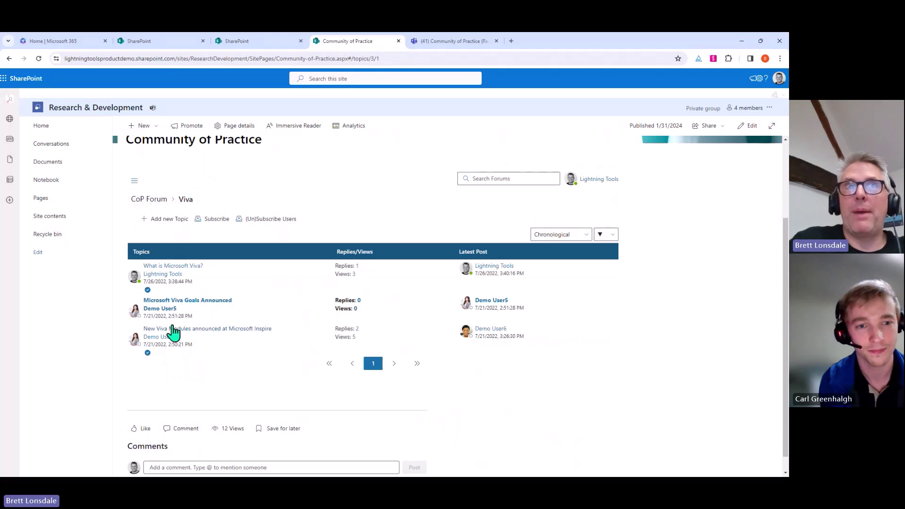
click(175, 220)
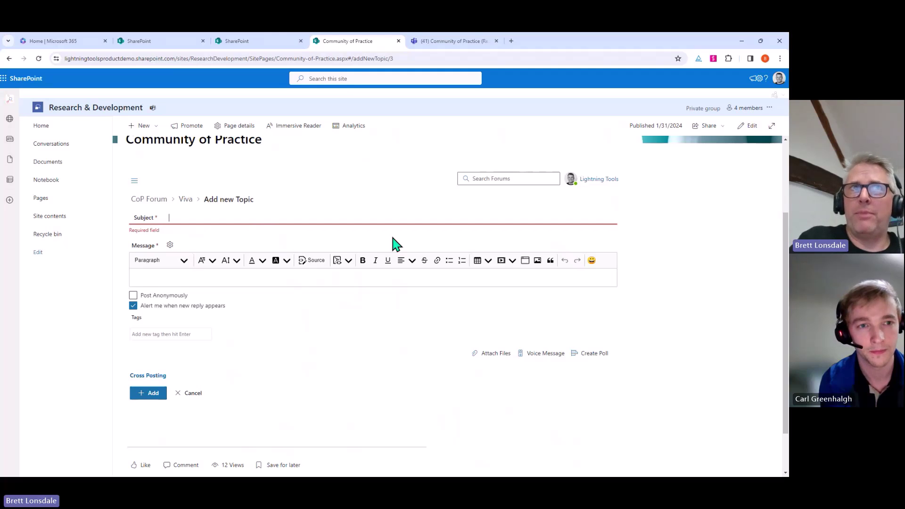
text(Viva)
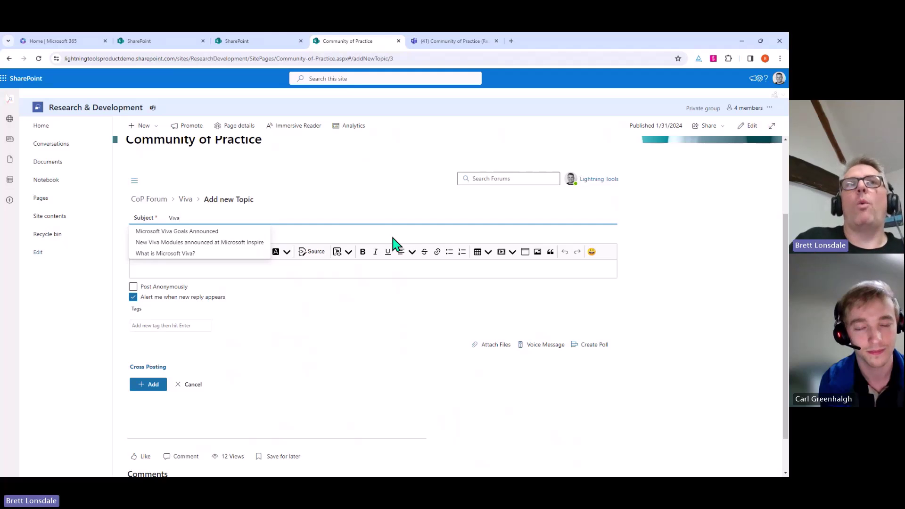
- Open the suggested 'What is Microsoft Viva?' topic and give its answer a heart reaction
click(201, 253)
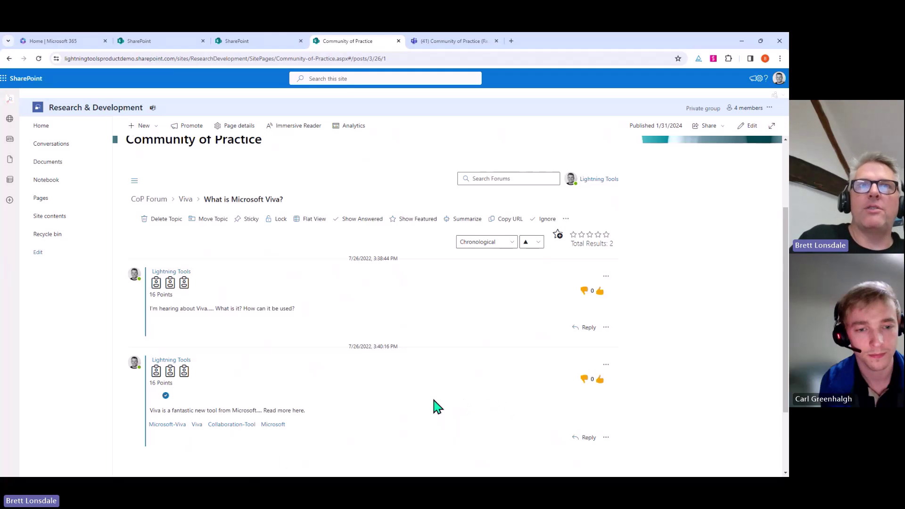
scroll(330, 400, down, 1)
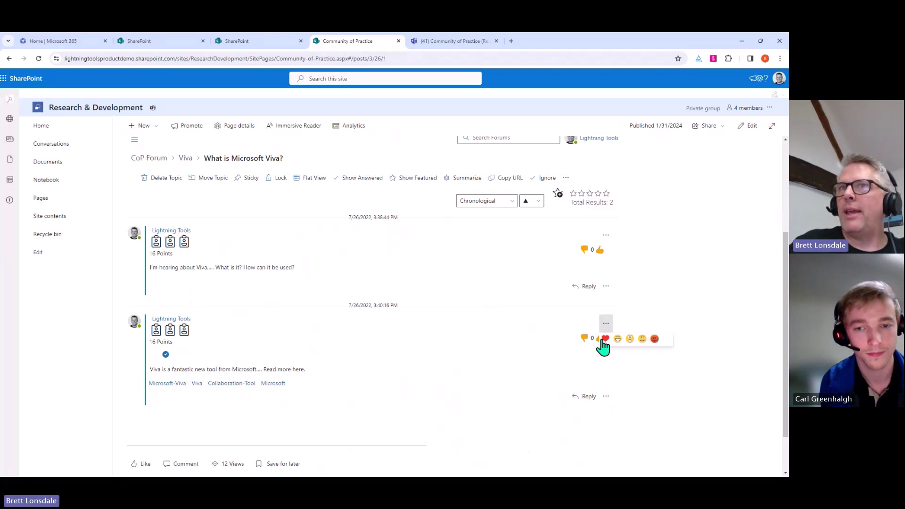
click(606, 339)
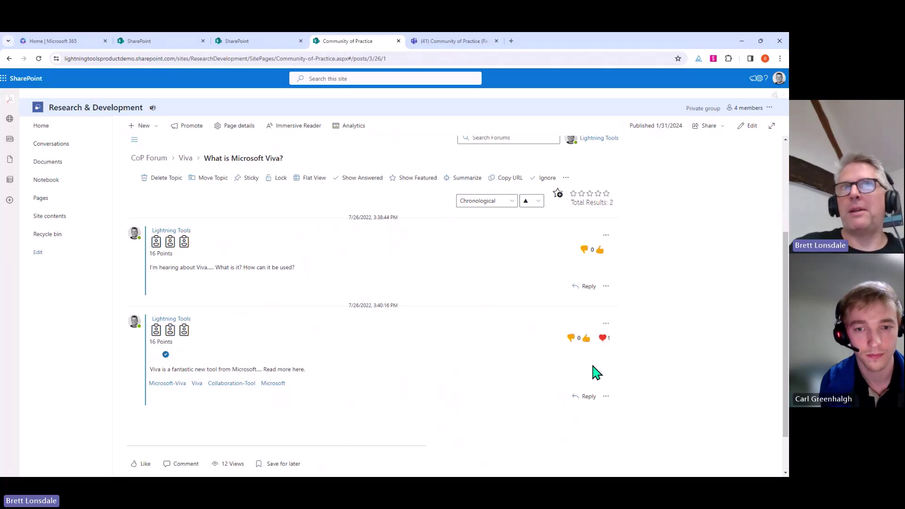
- Start a new Viva topic with the subject 'What is Microsoft Viva Engage?'
click(185, 159)
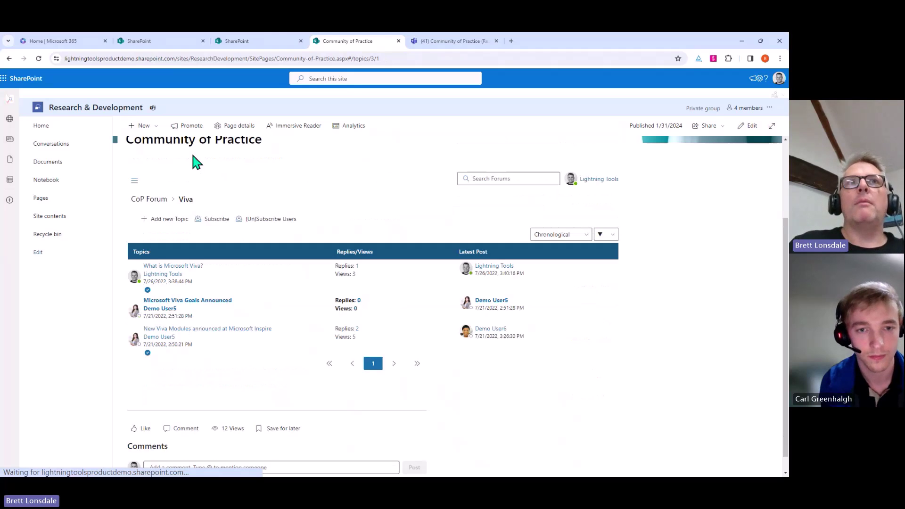
click(159, 220)
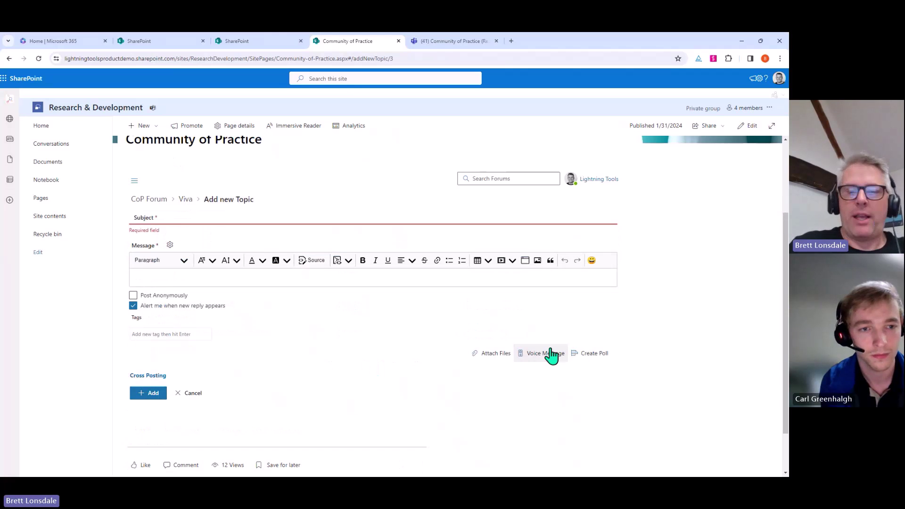
text(What )
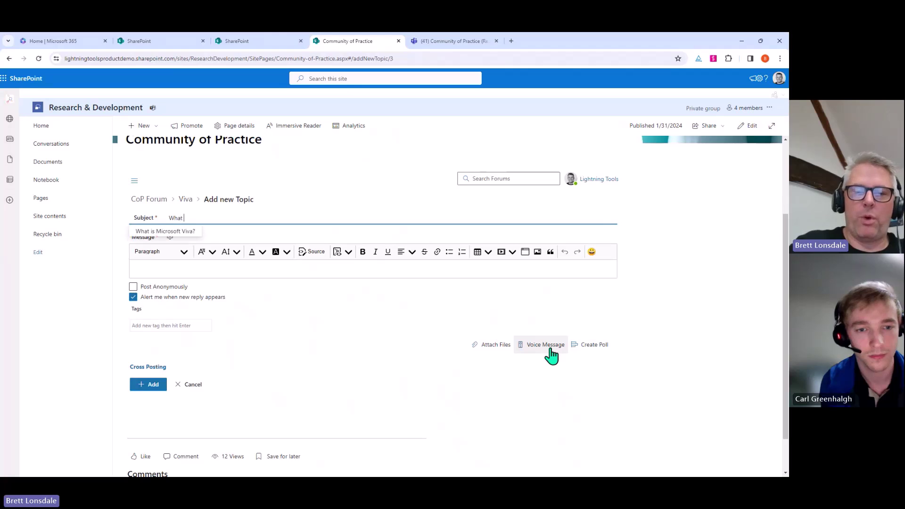
text(is Microsoft E)
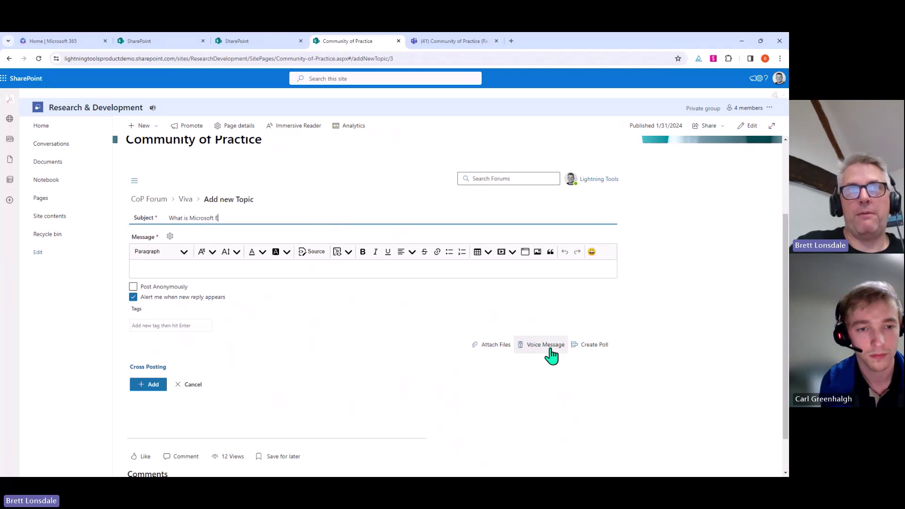
key(BackSpace)
text(Viva En)
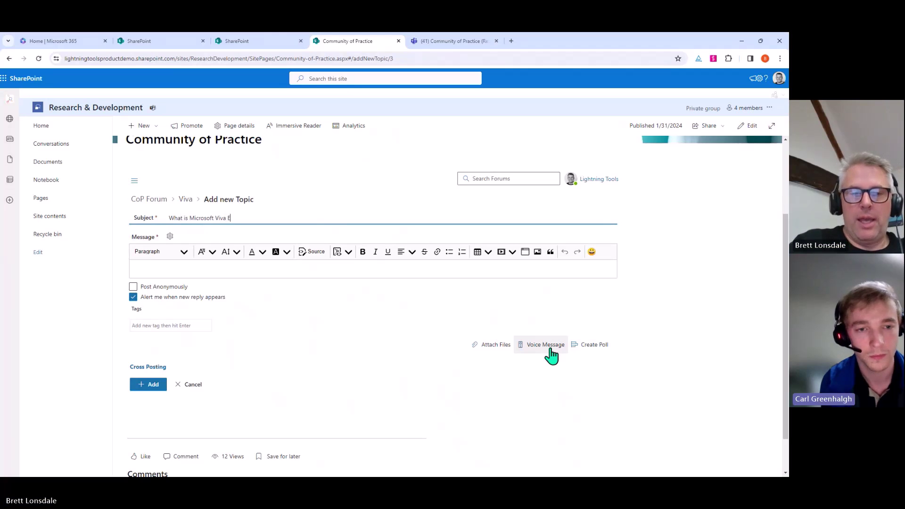
text(gage?)
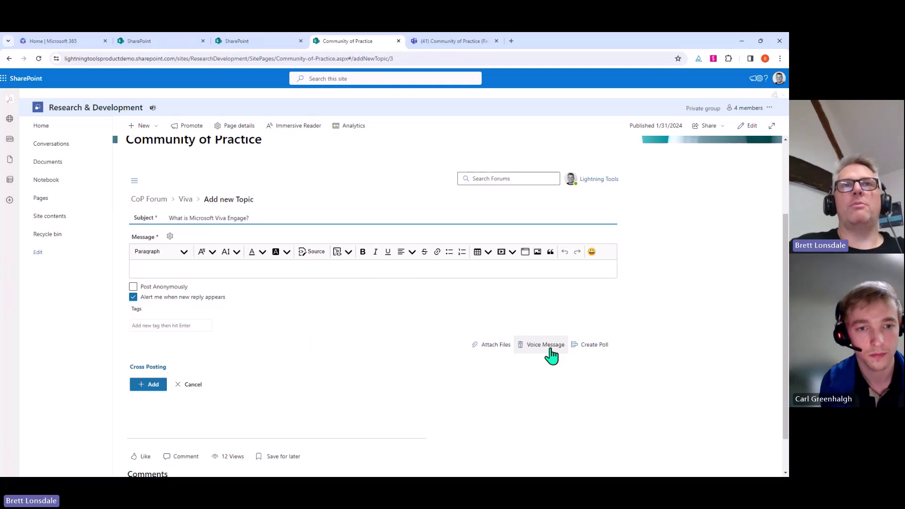
- Write the message 'I just came across something called Viva Engage…', removing the duplicated 'came'
click(352, 269)
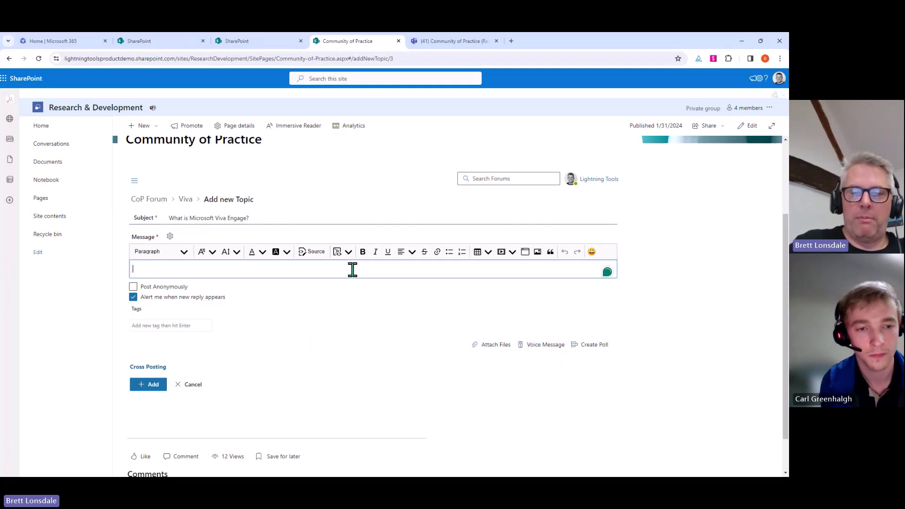
text(I just came )
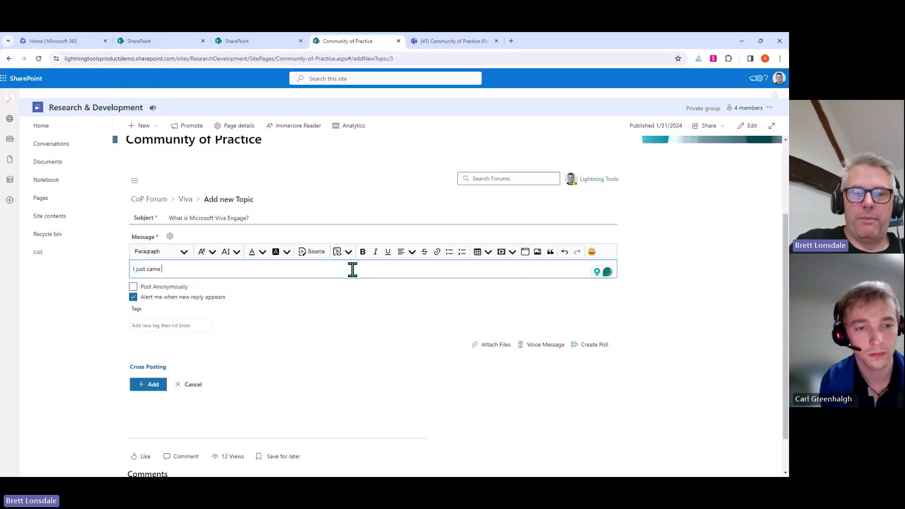
text(came across )
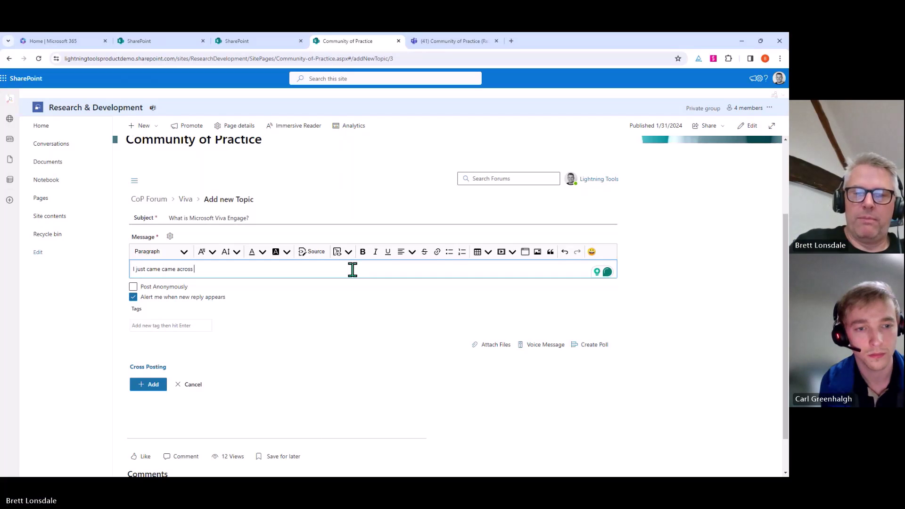
text(something called )
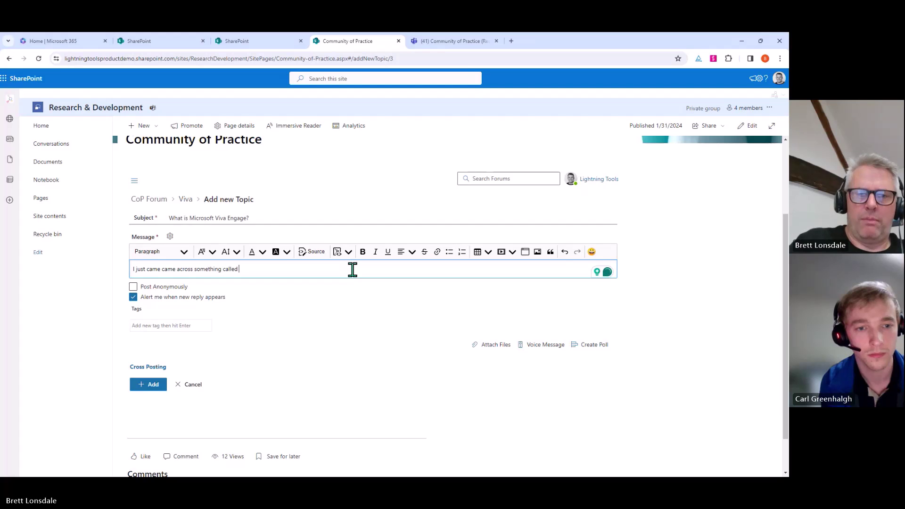
text(Viva Engage. )
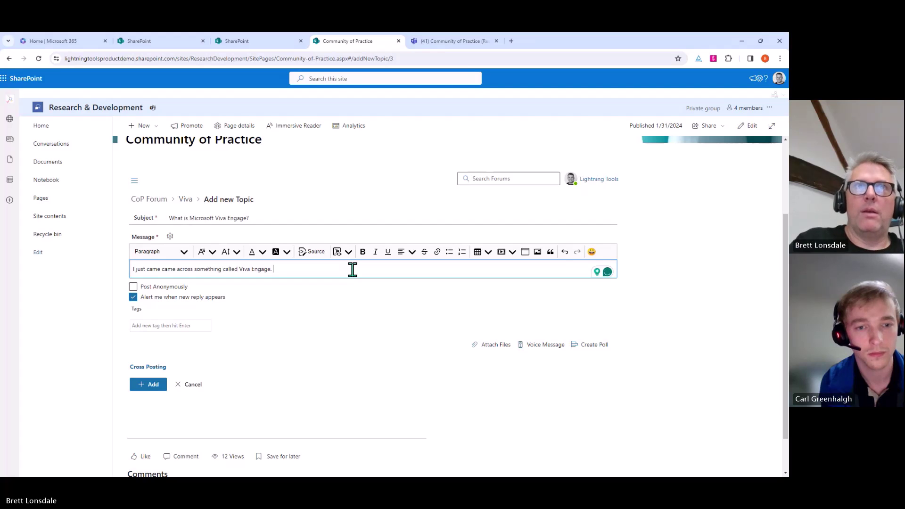
text(It looks )
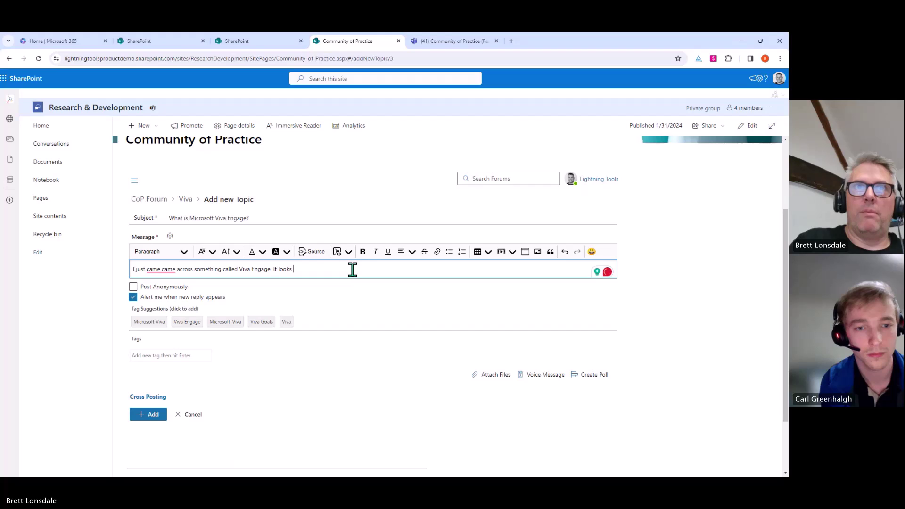
text(great, but )
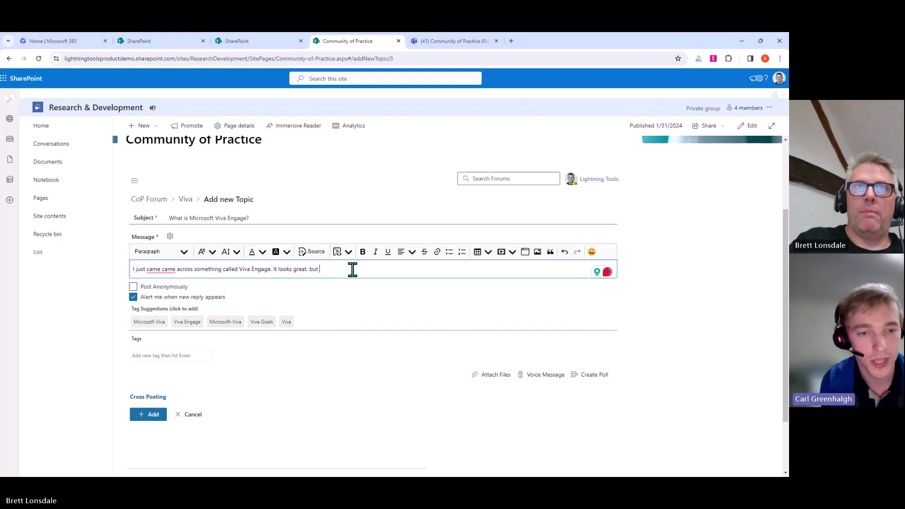
text(what is it!)
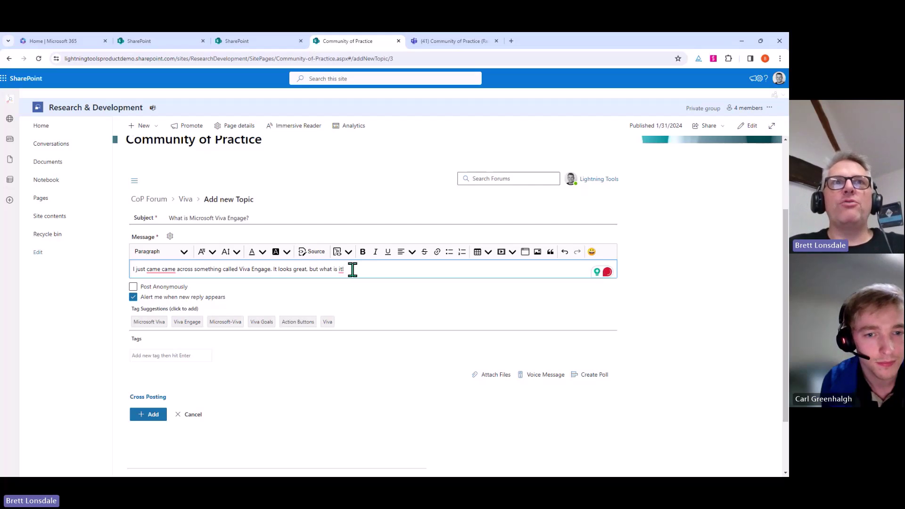
double_click(169, 269)
key(BackSpace)
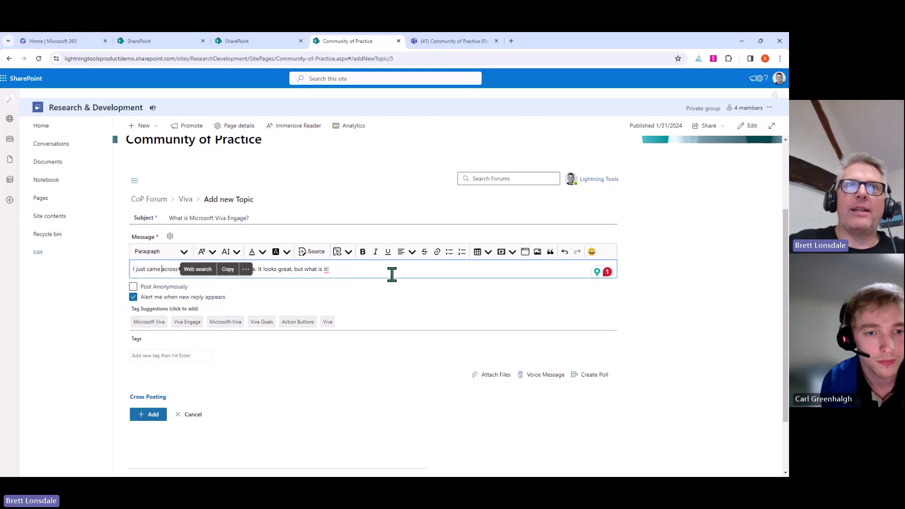
click(394, 275)
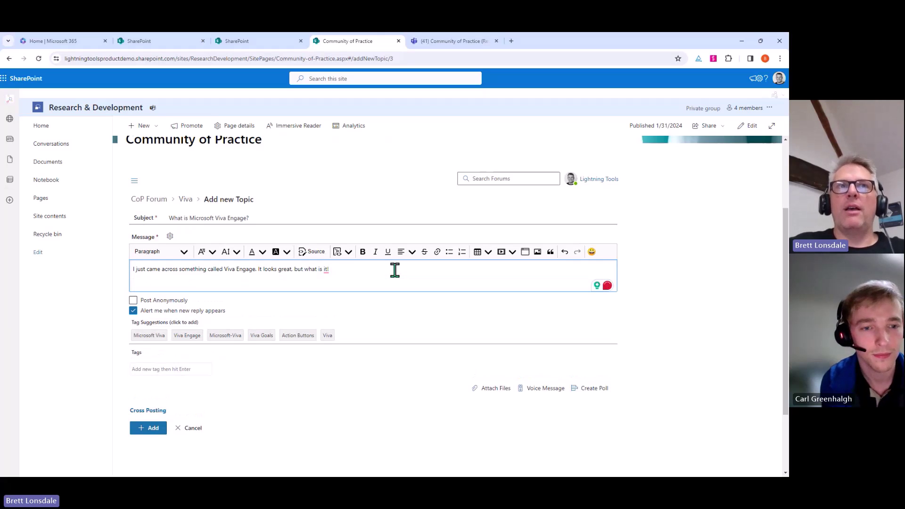
- Tag the topic with Viva Engage, Microsoft Viva and a custom Yammer tag
click(179, 367)
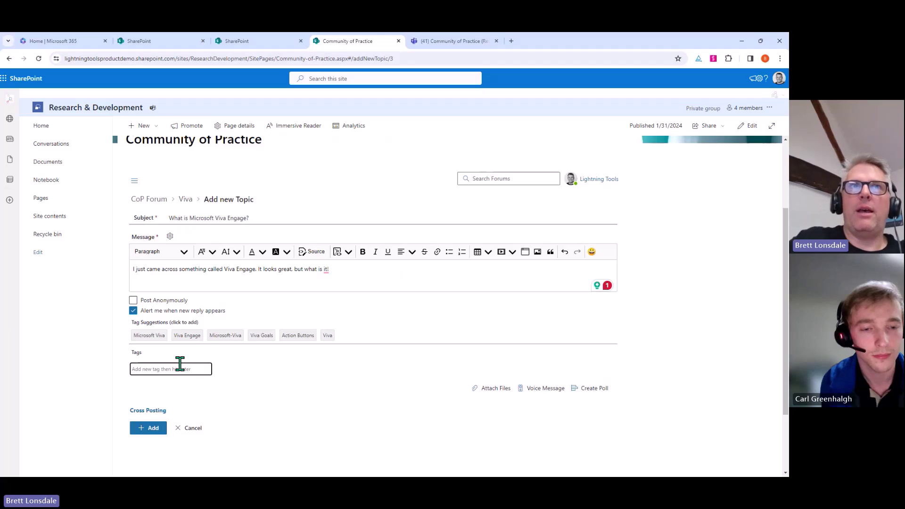
click(187, 335)
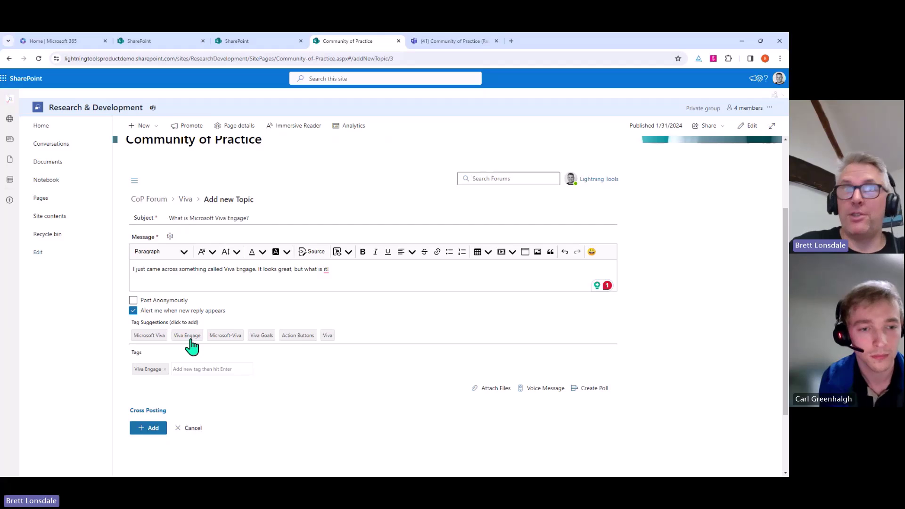
click(150, 335)
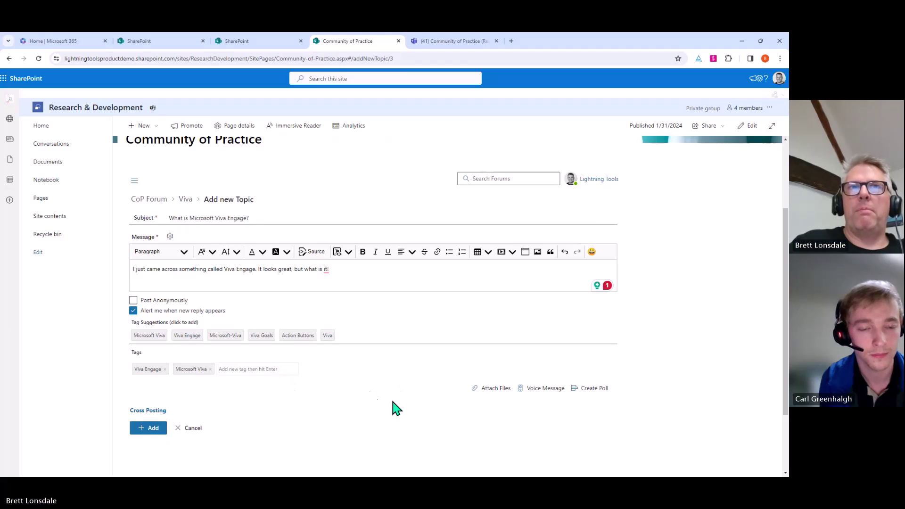
click(253, 369)
text(Yammer)
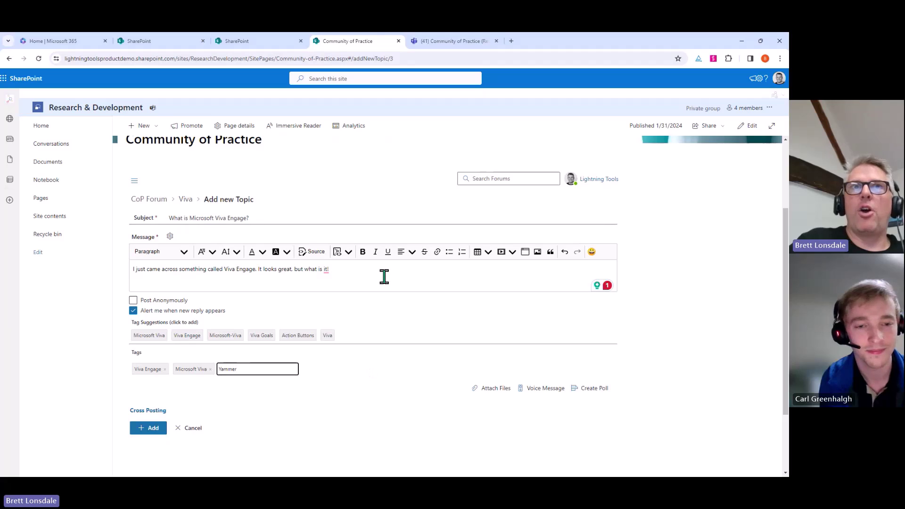
key(Return)
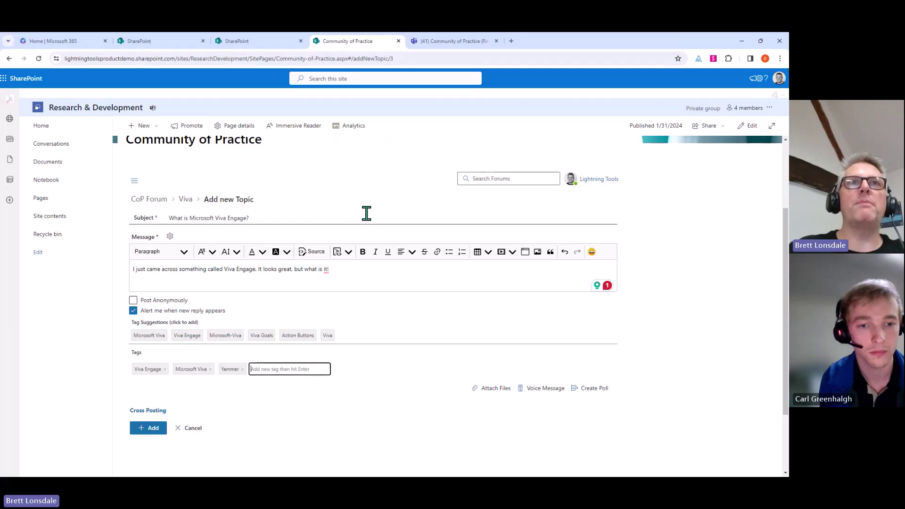
- Post the topic and return to the CoP Forum category overview
click(149, 427)
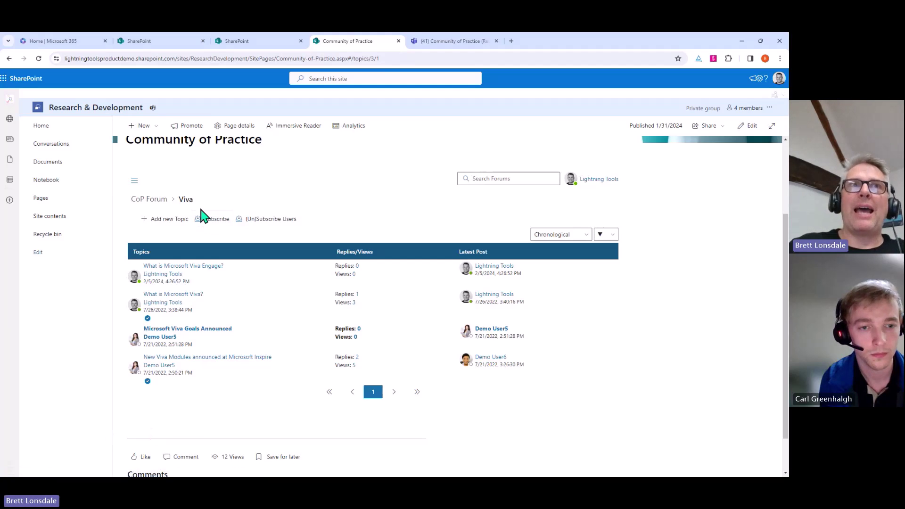
click(155, 199)
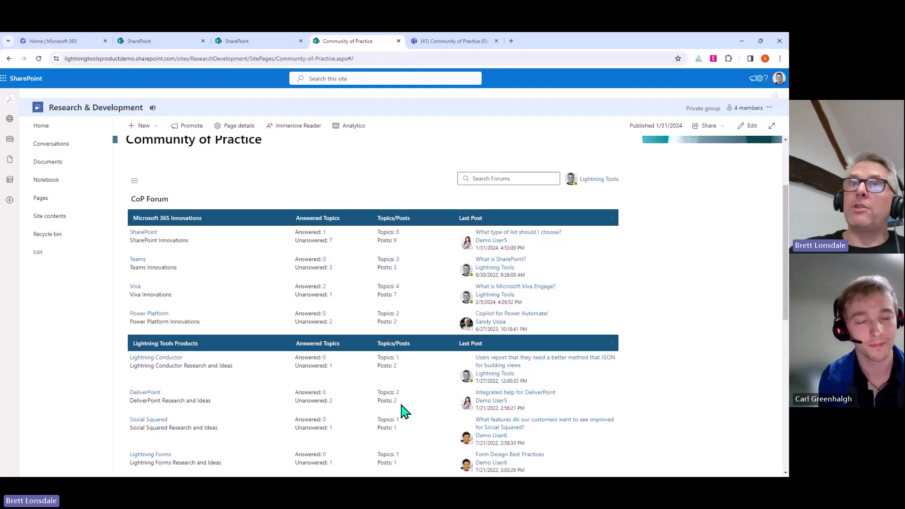
- Search the forums for 'viva engage' and scroll through the results
click(507, 179)
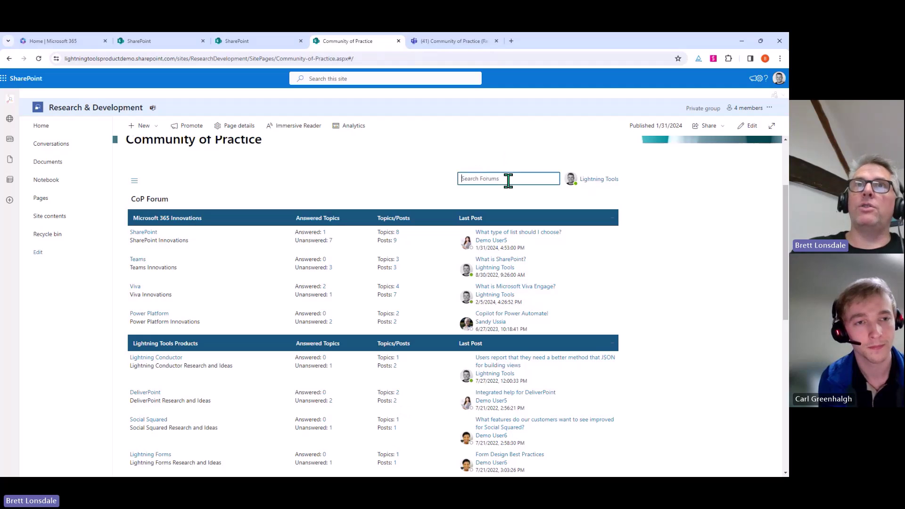
text(viva engage)
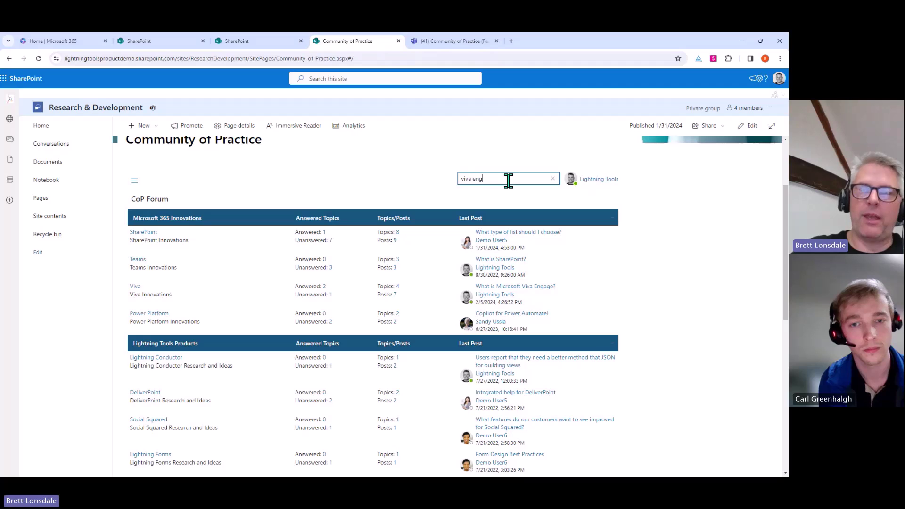
key(Return)
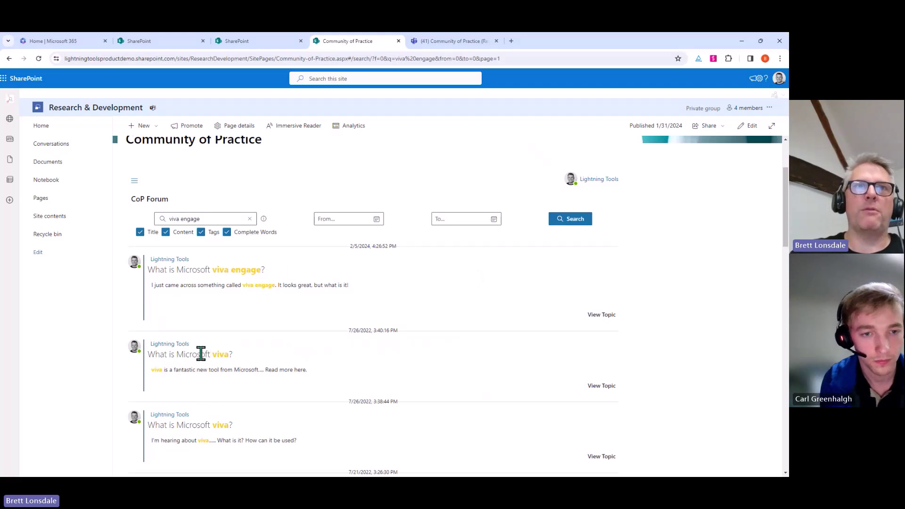
scroll(201, 354, down, 3)
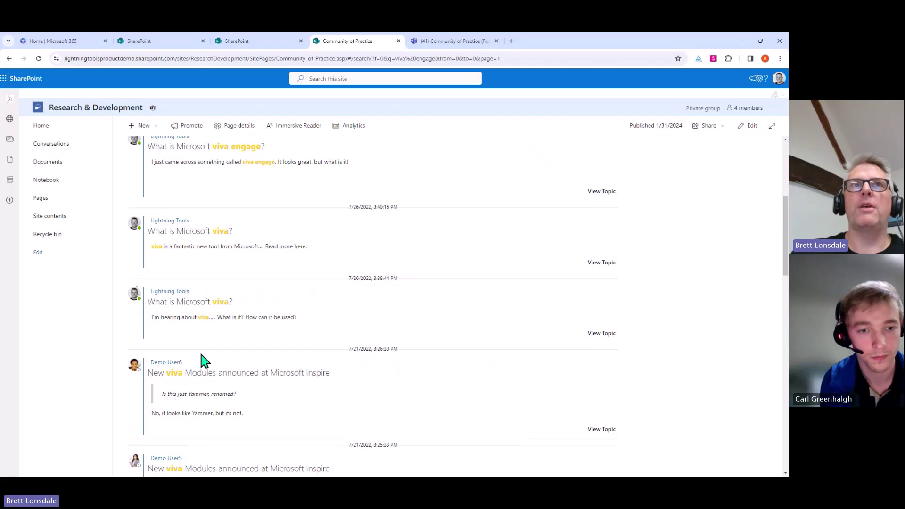
scroll(204, 360, up, 5)
- Replace the search term with 'yammer' to find the new topic again
double_click(183, 326)
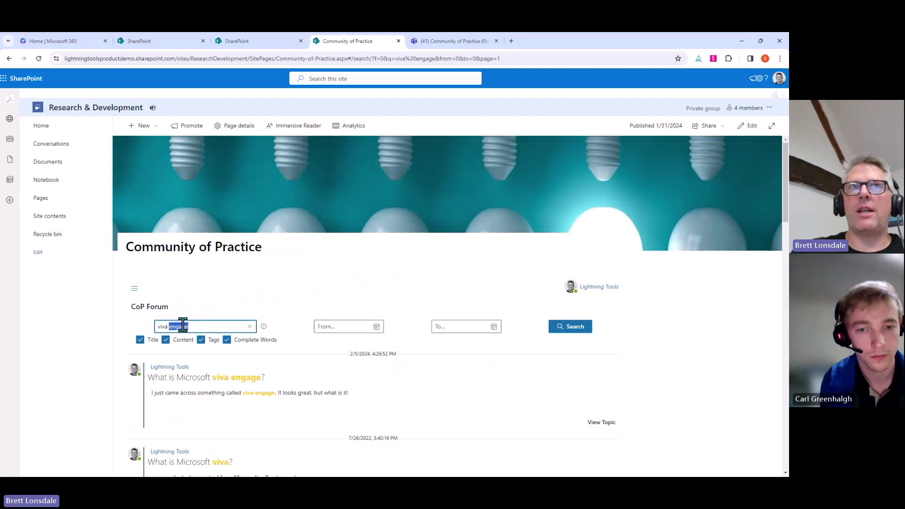
key(ctrl+a)
text(yammer)
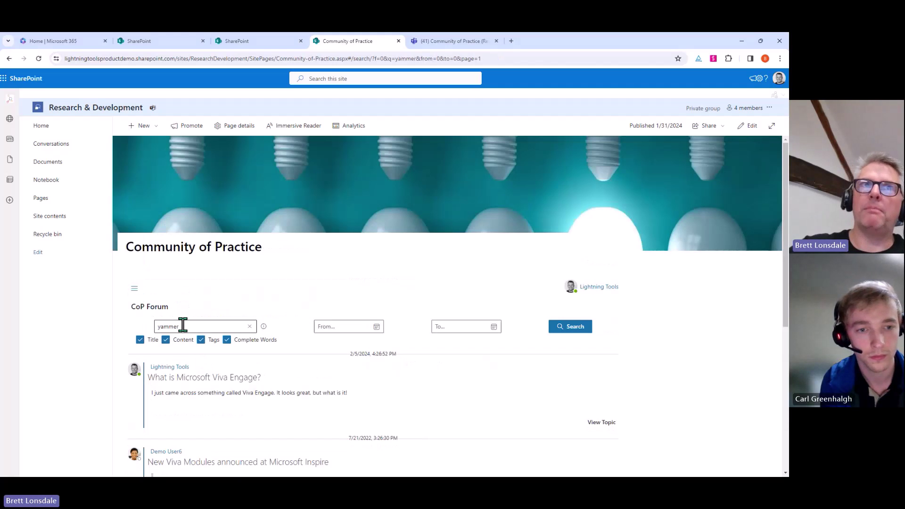
scroll(340, 285, down, 1)
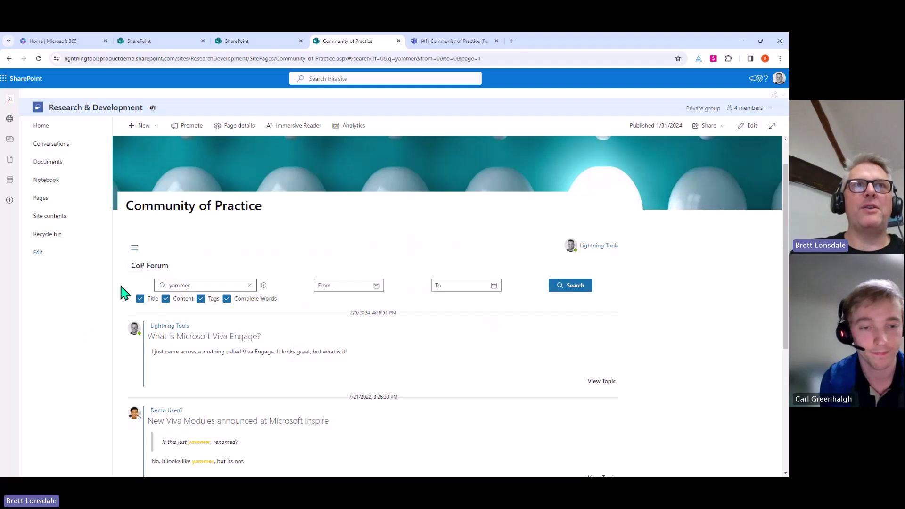
- Return to the CoP Forum overview and open the Viva forum's topic list
click(157, 267)
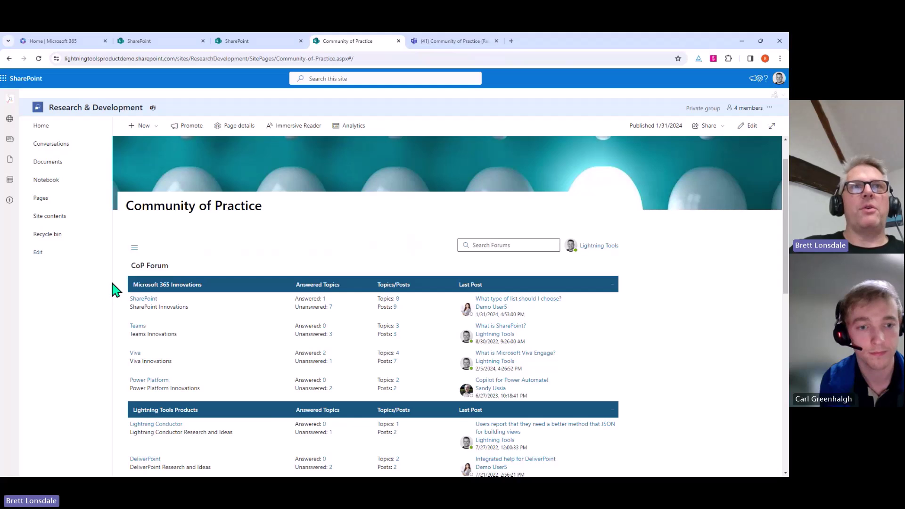
scroll(159, 308, down, 2)
scroll(159, 309, down, 3)
scroll(163, 292, up, 2)
scroll(170, 248, up, 2)
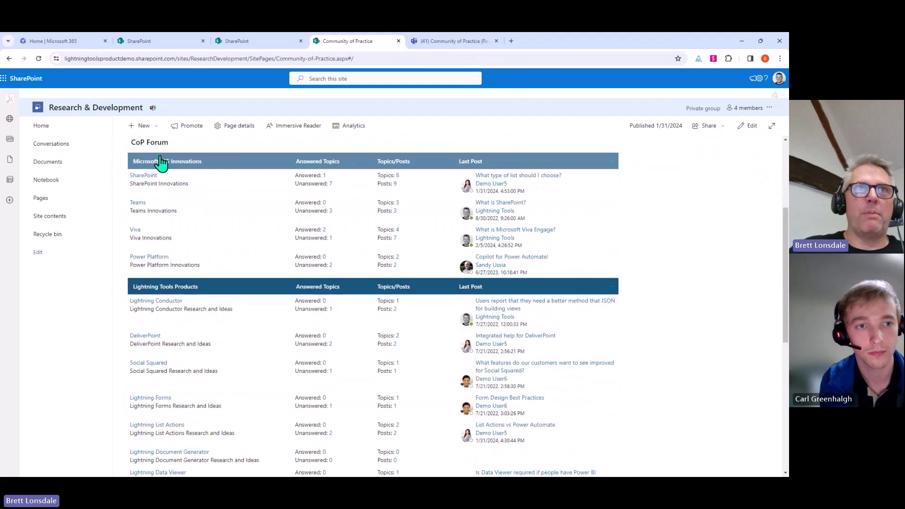
click(140, 234)
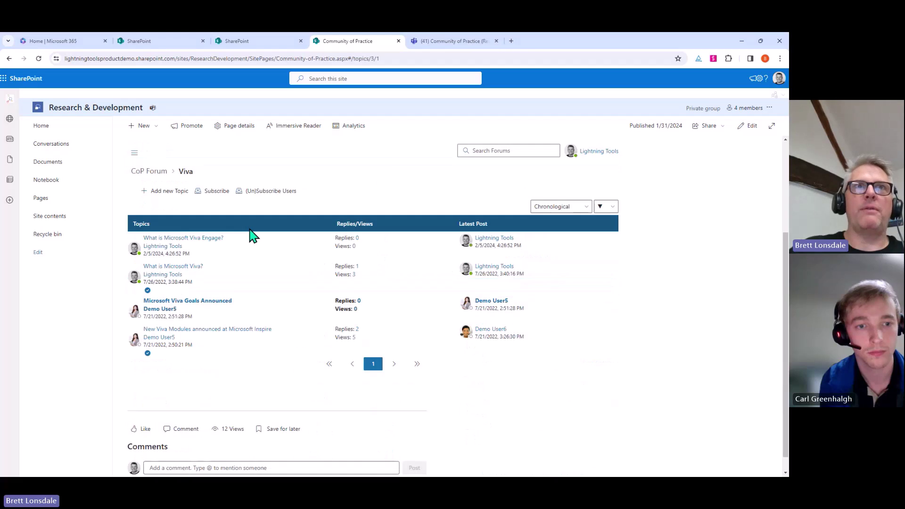
- Reply to 'What is Microsoft Viva Engage?' with 'Viva Engage has replaced Yammer but offers a discussion capability…'
click(188, 241)
click(584, 343)
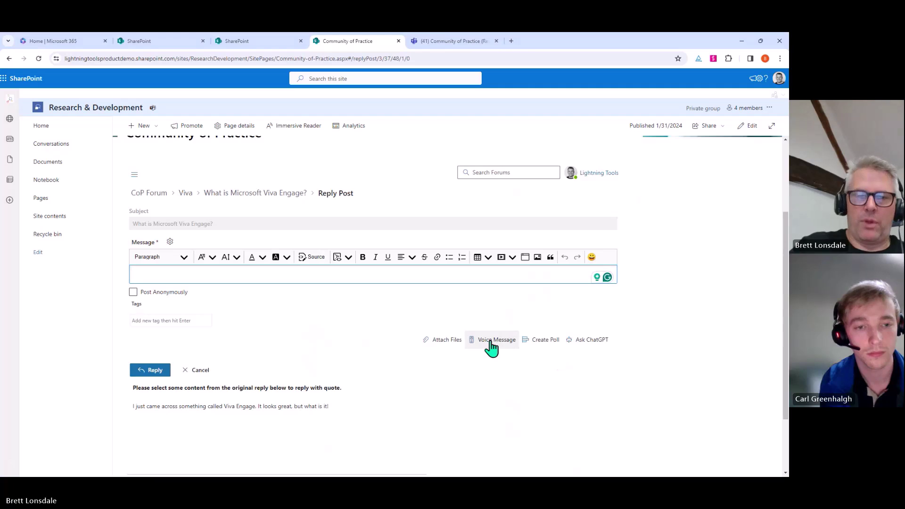
text(Viva E)
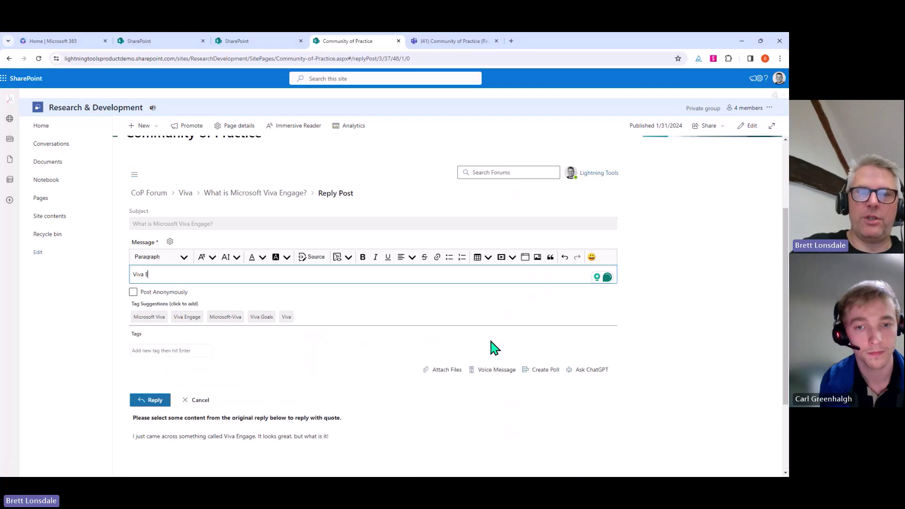
text(ngage ha)
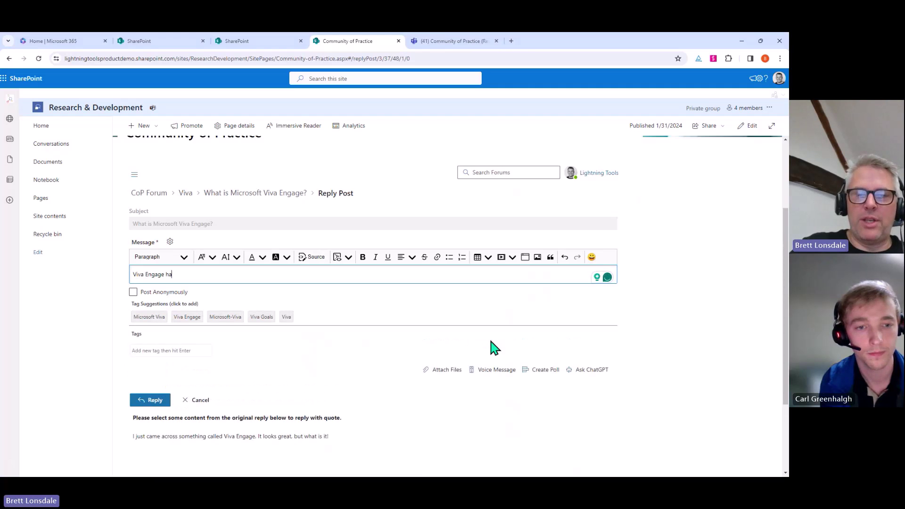
text(s replaced Yam)
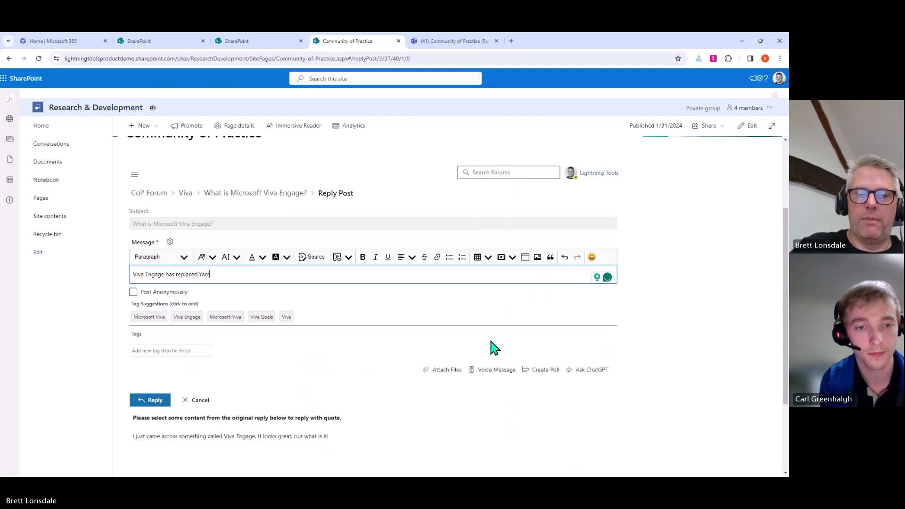
text(mer but o)
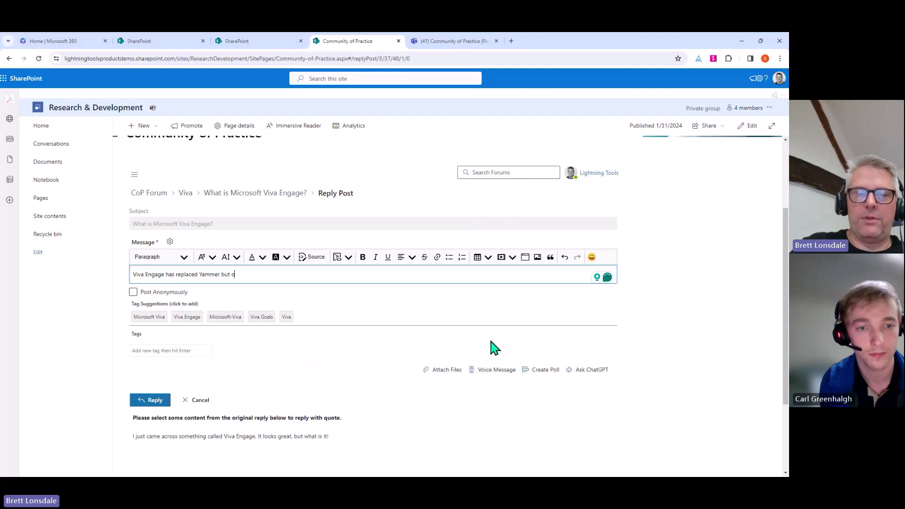
text(ffers a disccussio)
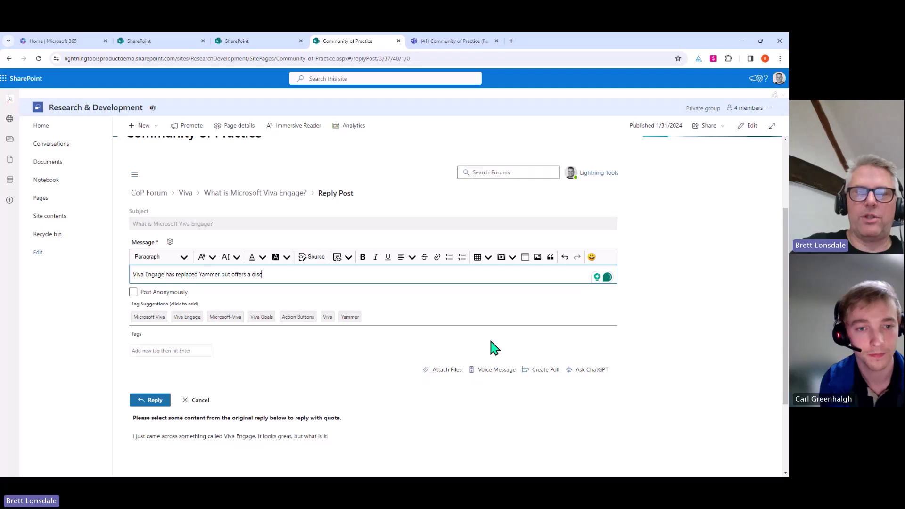
key(BackSpace)
key(BackSpace)
key(BackSpace)
key(BackSpace)
key(BackSpace)
key(BackSpace)
key(BackSpace)
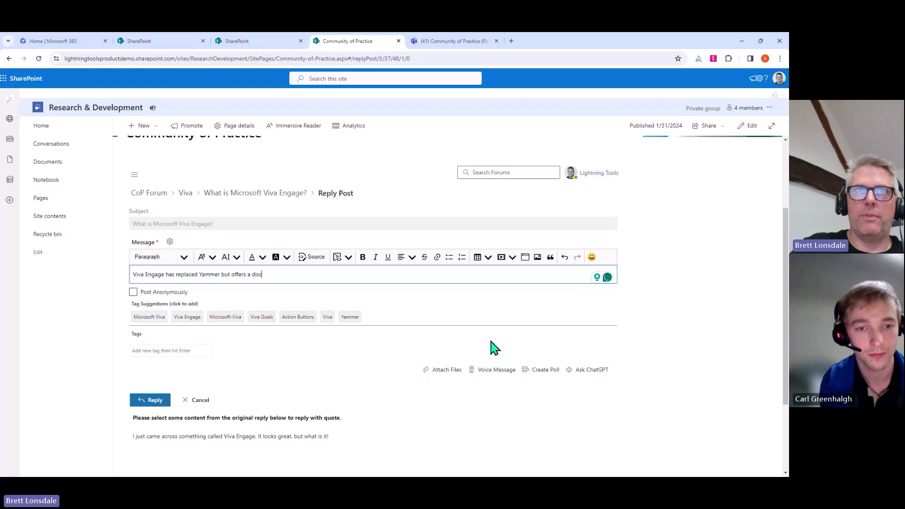
text(cussion capa)
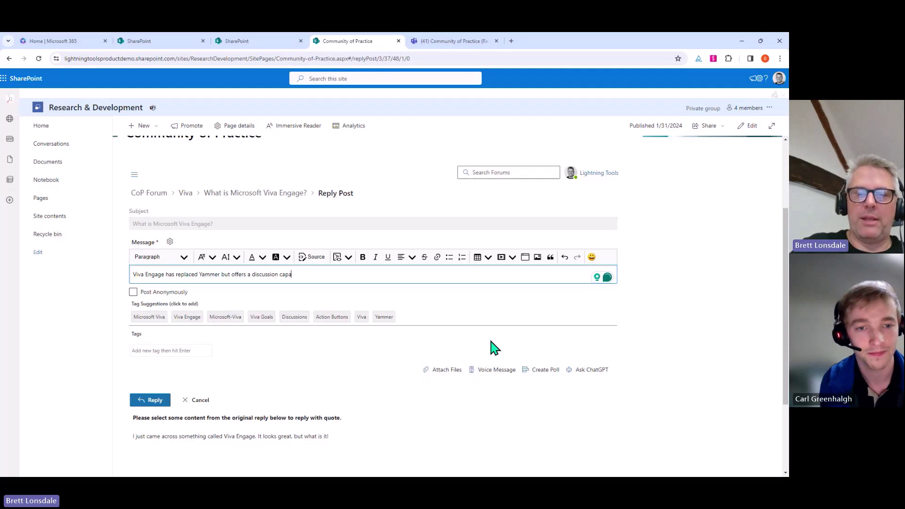
text(bility.......)
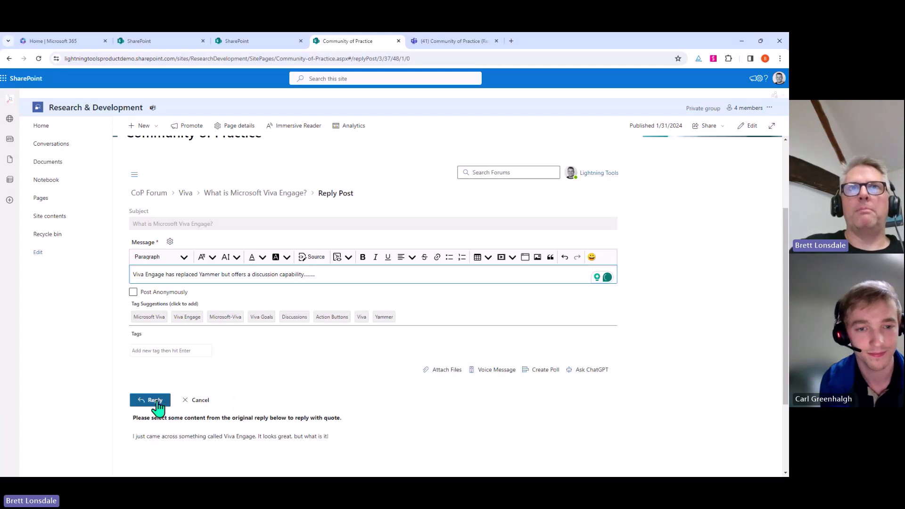
key(Return)
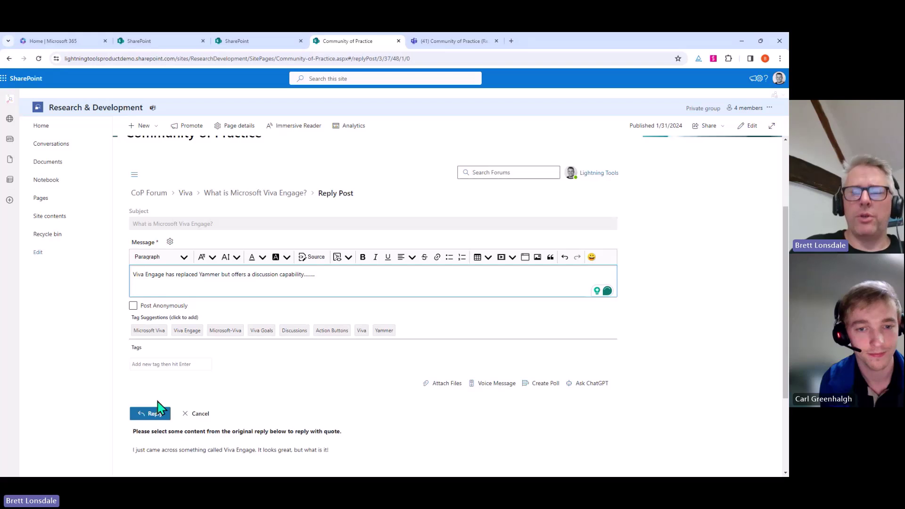
text(#)
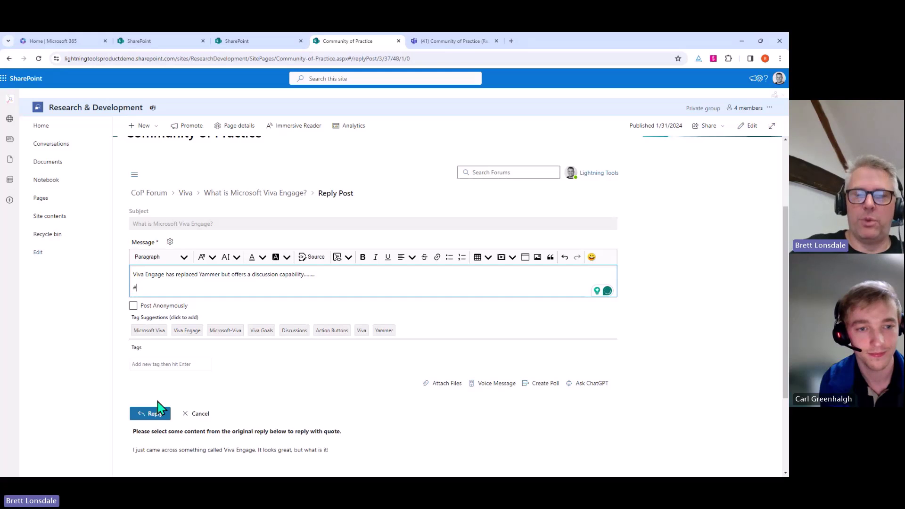
text(Mic)
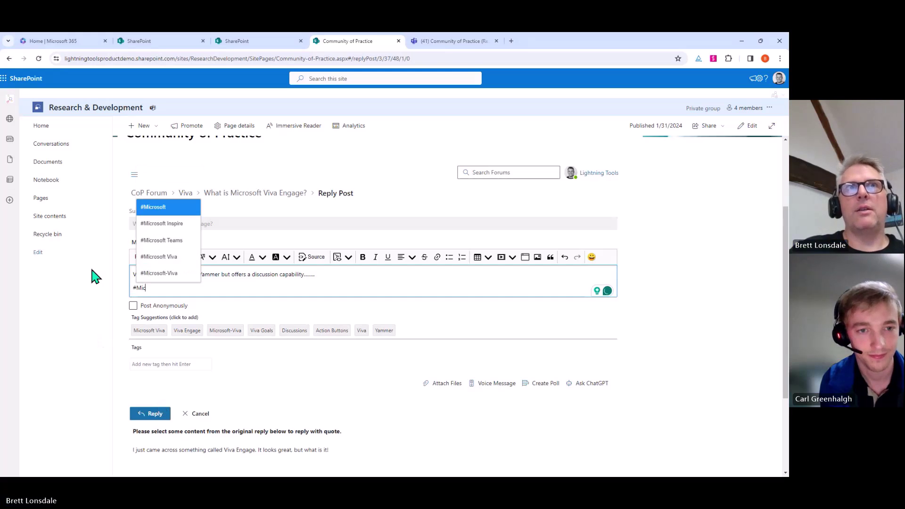
click(188, 257)
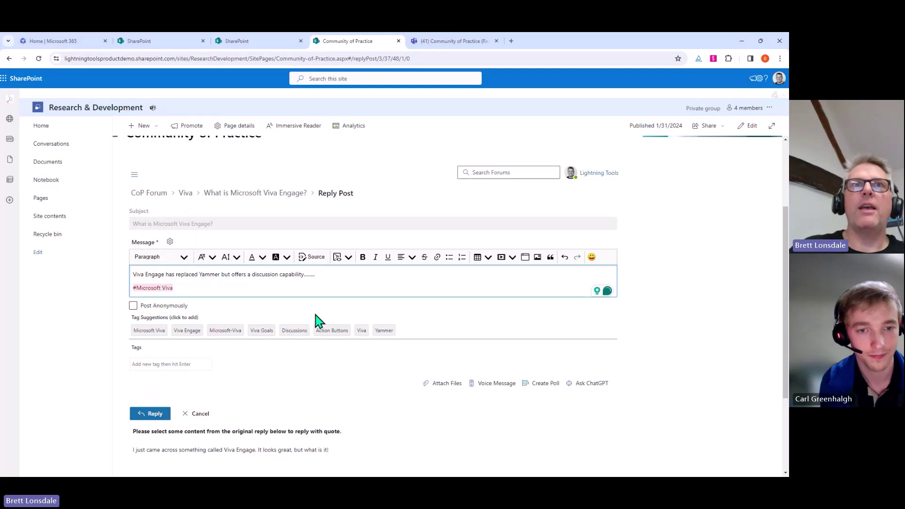
text(@)
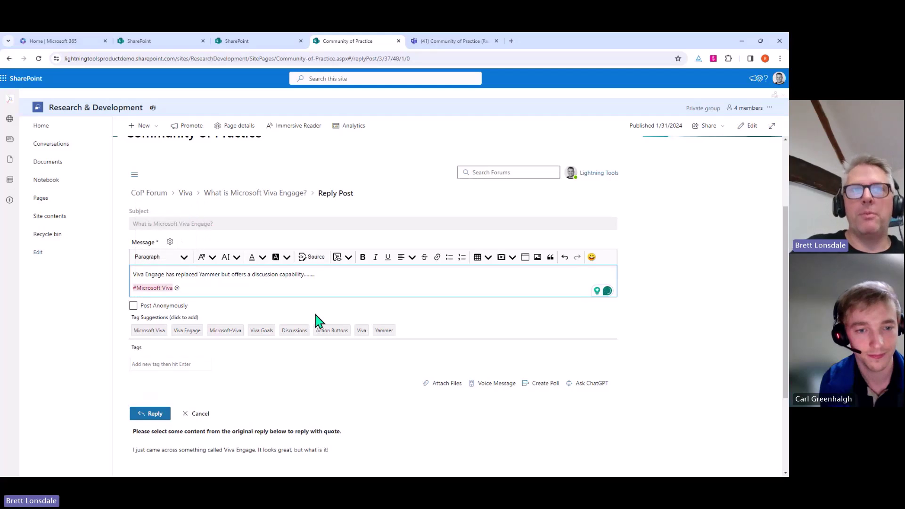
text(ca)
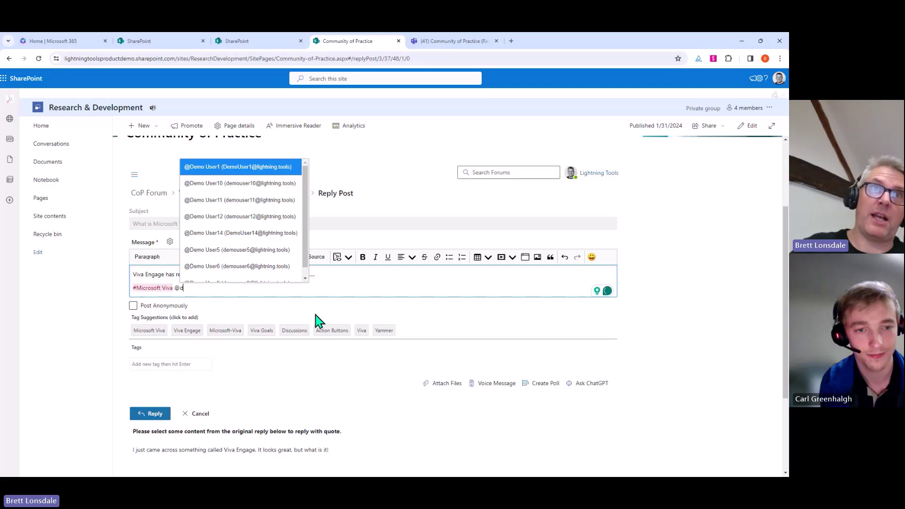
text(r)
key(BackSpace)
key(BackSpace)
key(BackSpace)
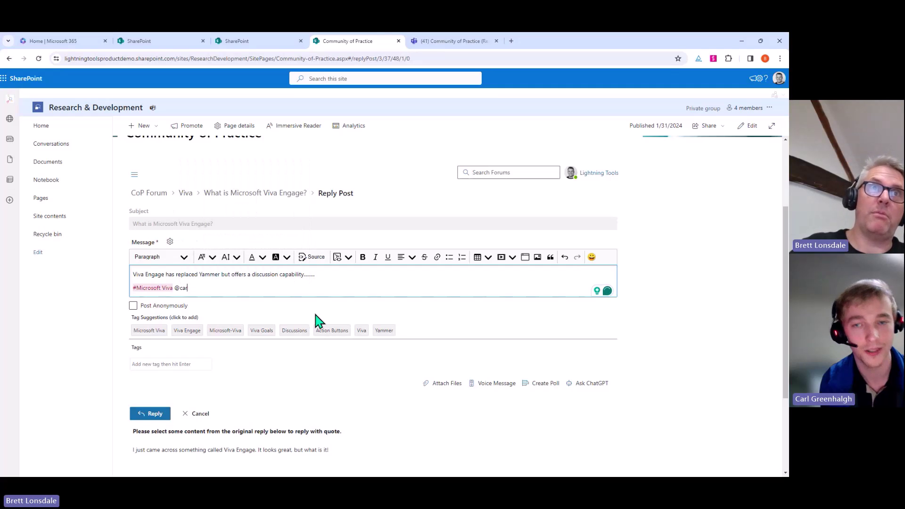
text(demo)
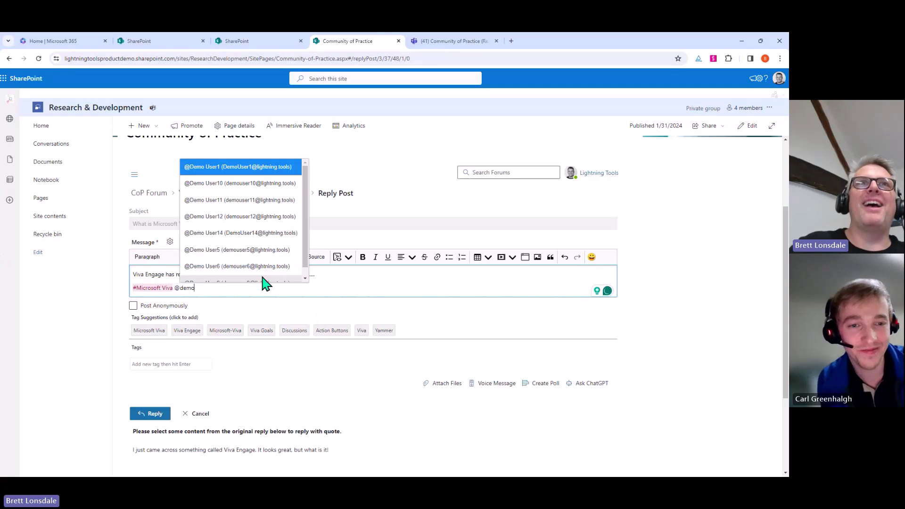
click(258, 175)
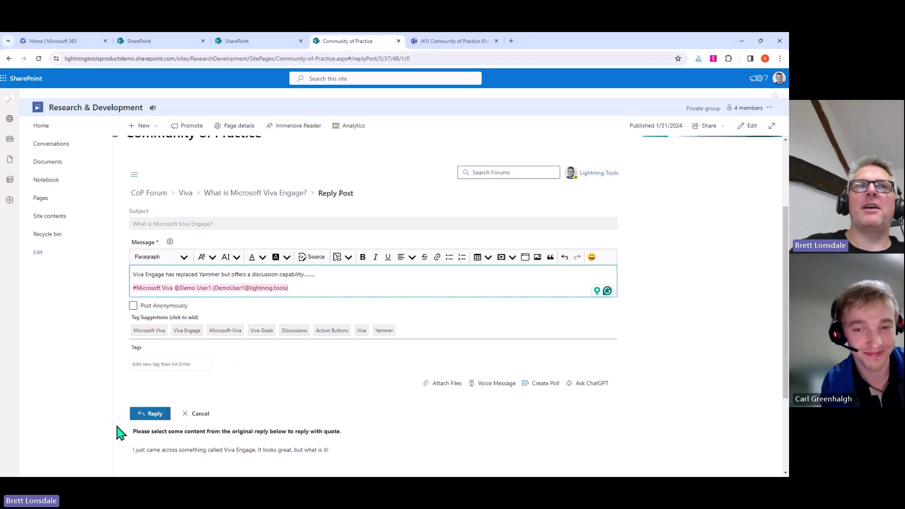
- Post the reply to 'What is Microsoft Viva Engage?' and choose an action from the posted reply's options menu
click(150, 414)
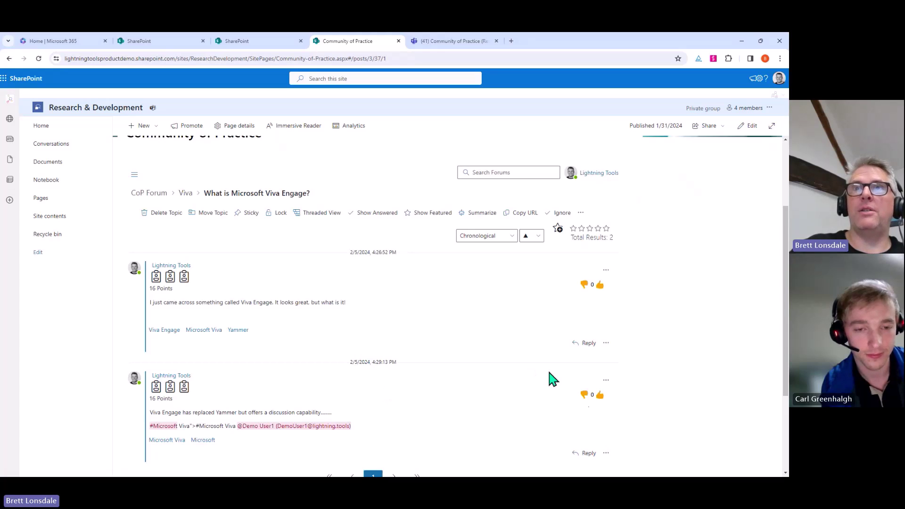
scroll(552, 377, down, 1)
click(606, 412)
click(638, 335)
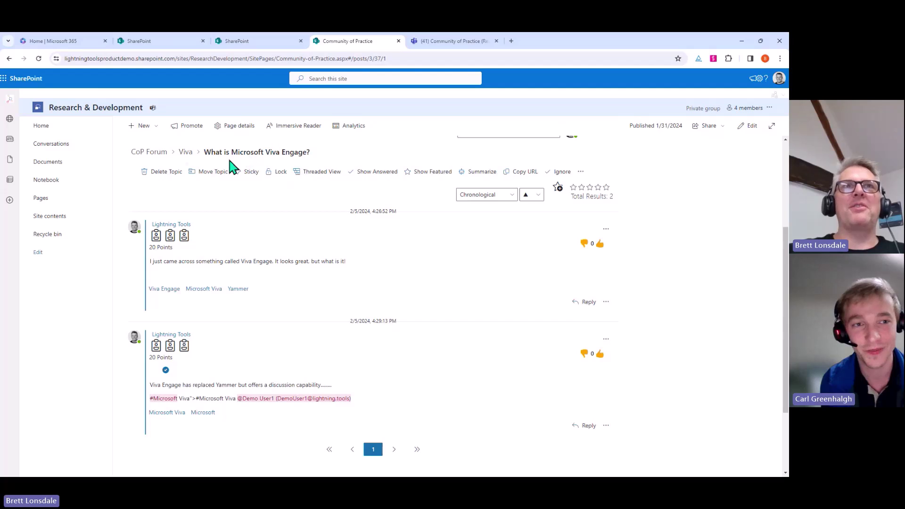
- Return to the Viva forum topic list and start a blank new topic
click(187, 152)
click(175, 197)
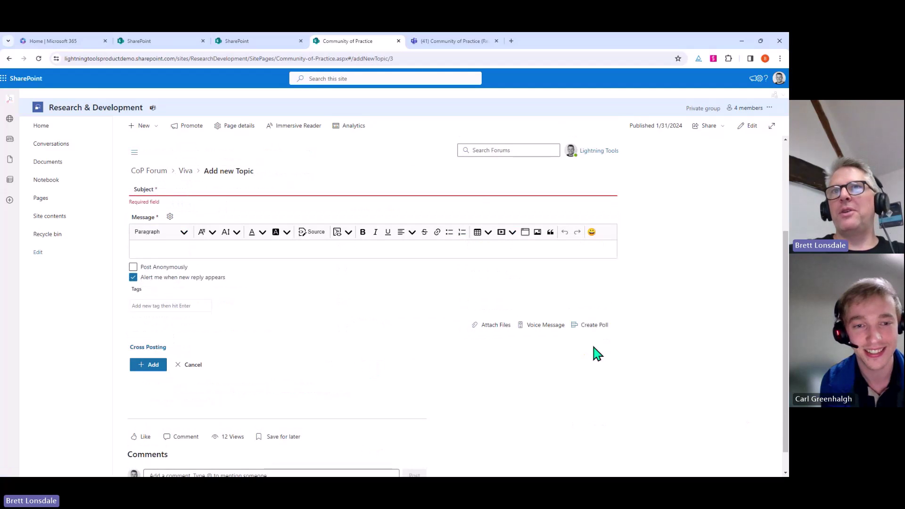